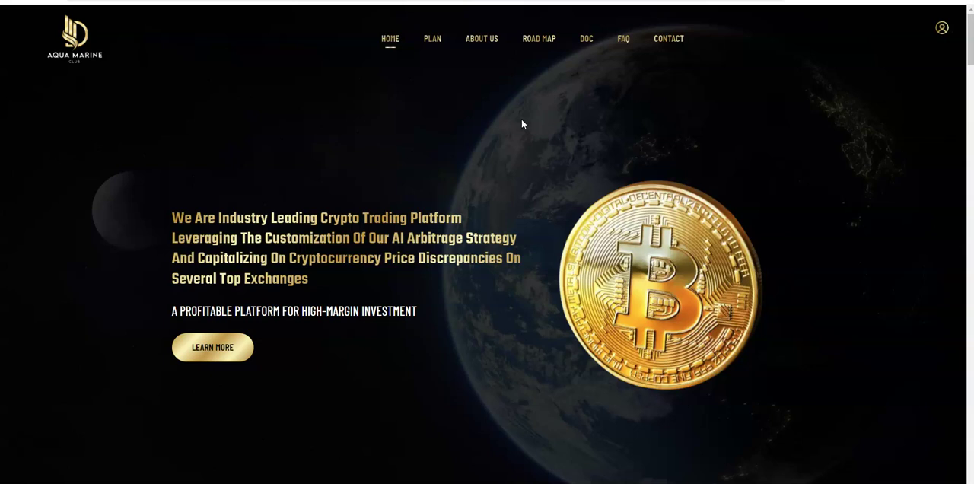
- View the Aqua Marine Club home page, then switch to the maxibots.co tab
left_click(517, 122)
left_click(569, 135)
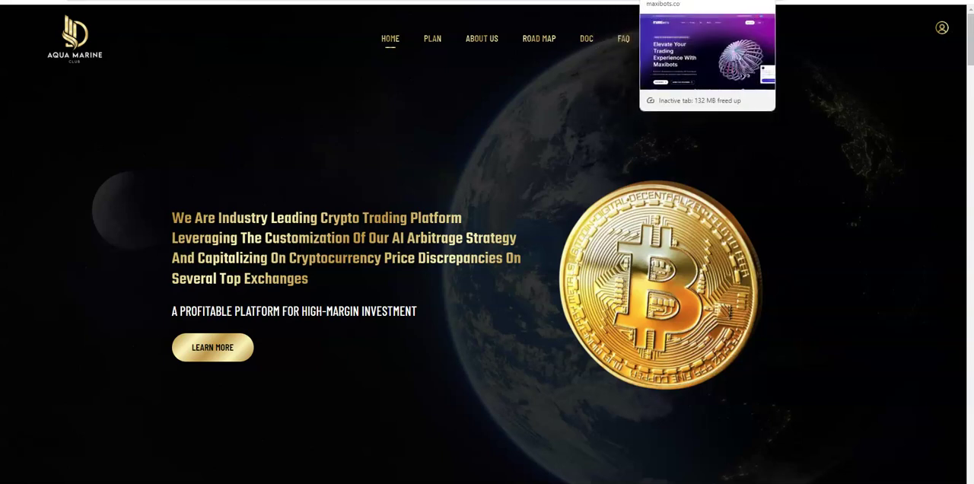
- Reload the Maxibots tab and confirm the form resubmission to show its landing page
left_click(685, 0)
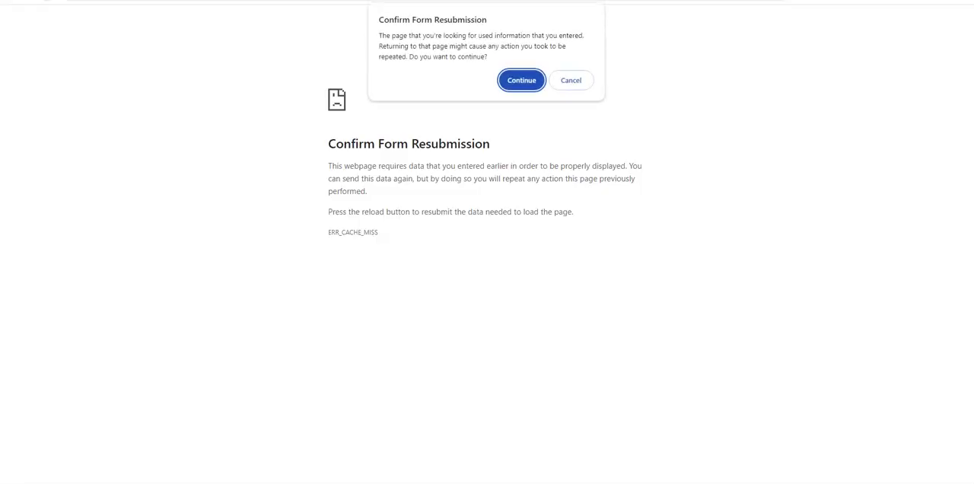
left_click(514, 80)
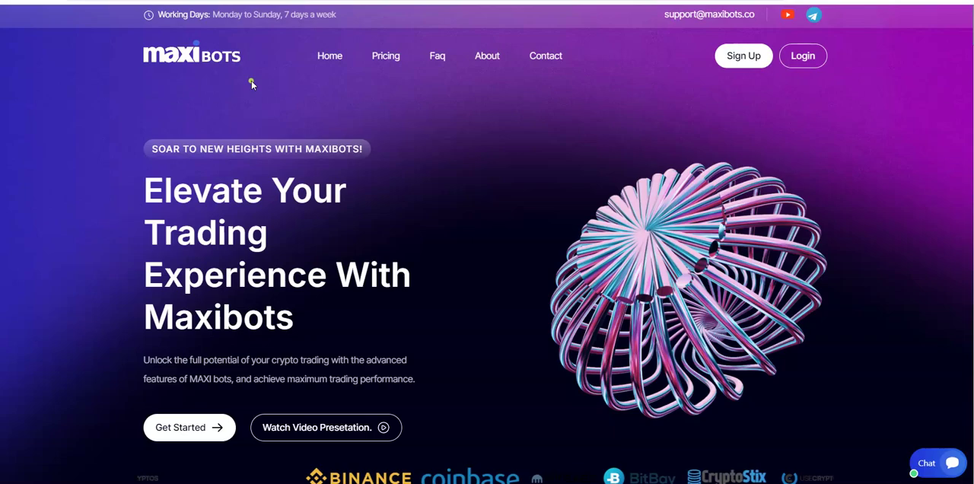
scroll(252, 84, "down", 3)
scroll(252, 84, "down", 3)
scroll(252, 84, "down", 4)
scroll(252, 83, "down", 3)
scroll(252, 80, "down", 3)
scroll(251, 79, "down", 3)
scroll(252, 80, "down", 3)
scroll(252, 83, "down", 4)
scroll(252, 83, "down", 3)
scroll(252, 84, "down", 3)
scroll(252, 83, "down", 3)
scroll(251, 84, "down", 3)
scroll(252, 84, "down", 3)
scroll(251, 82, "down", 3)
scroll(251, 81, "down", 4)
scroll(251, 80, "down", 3)
scroll(251, 81, "down", 2)
scroll(251, 81, "down", 2)
scroll(251, 81, "down", 1)
- Review the Maxibots investment packages and try the Sign Up registration link
left_click(251, 88)
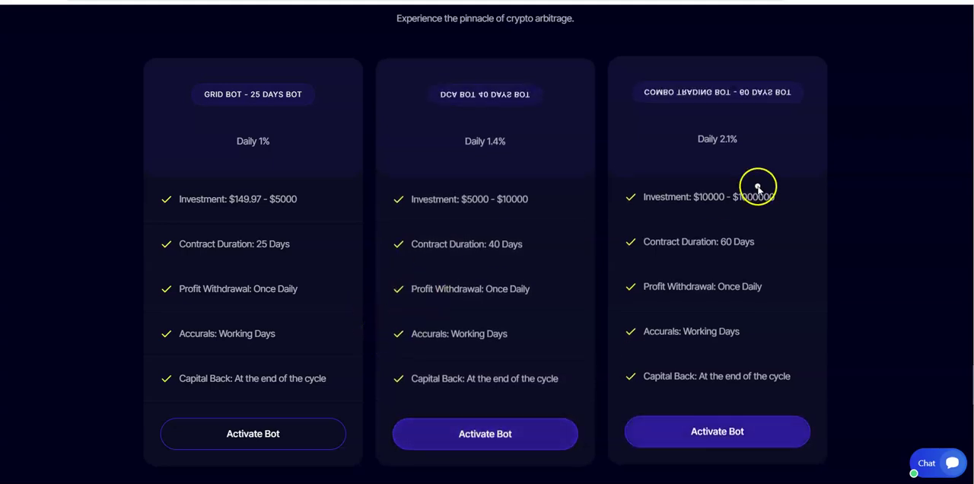
scroll(741, 66, "up", 2)
scroll(742, 71, "up", 4)
scroll(742, 70, "up", 3)
scroll(741, 70, "up", 4)
scroll(742, 69, "up", 5)
scroll(741, 68, "up", 5)
scroll(740, 69, "up", 4)
scroll(741, 68, "up", 4)
scroll(741, 68, "up", 4)
scroll(741, 67, "up", 5)
scroll(741, 67, "up", 5)
scroll(741, 67, "up", 2)
scroll(741, 70, "up", 4)
scroll(741, 72, "up", 1)
left_click(742, 68)
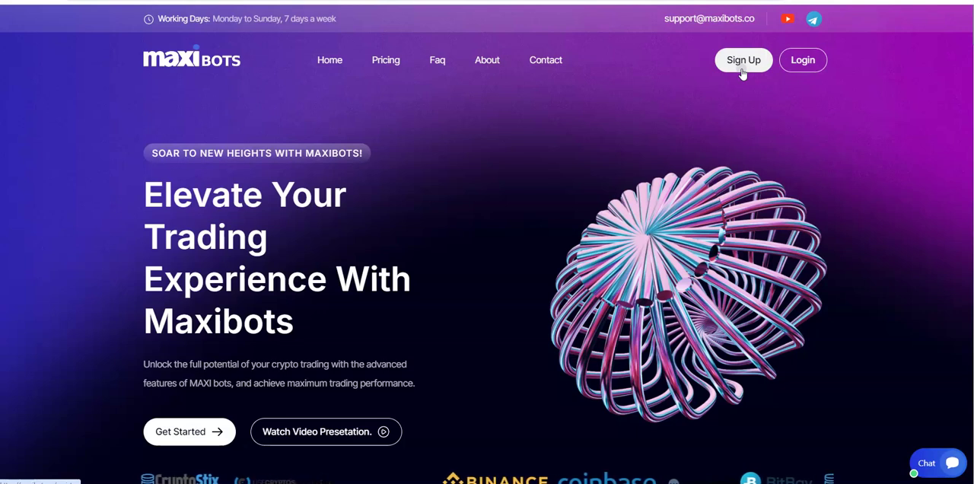
left_click(747, 73)
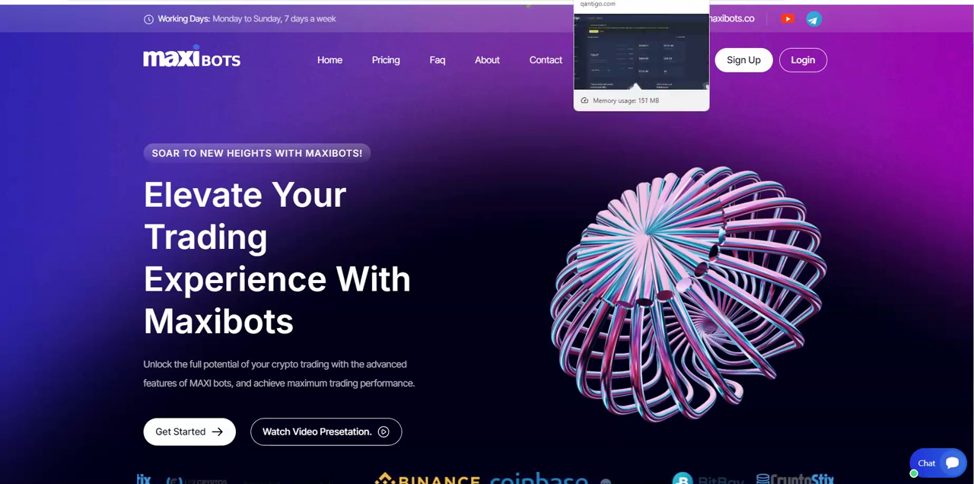
- Switch to the Qantigo dashboard tab and return to the Qantigo home page via its logo
left_click(642, 0)
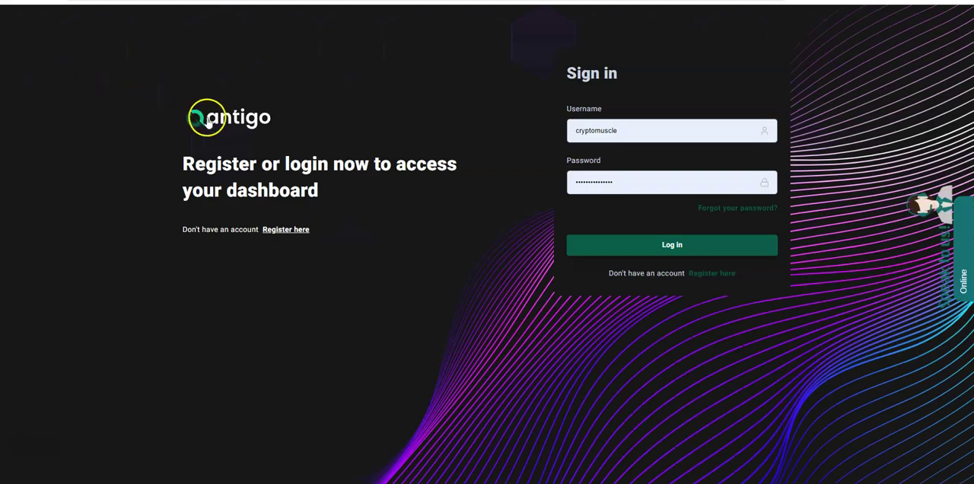
left_click(220, 117)
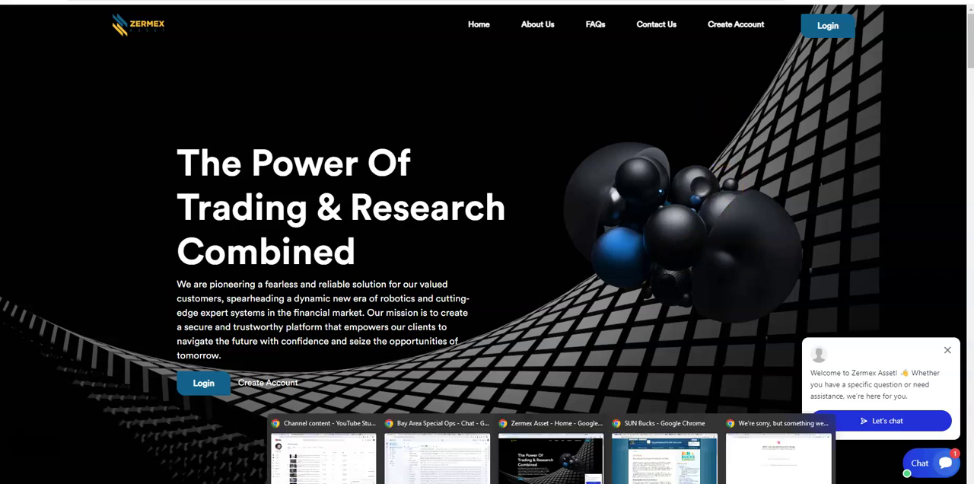
- Bring up the Zermex Asset window, then switch to the window showing the 'something went wrong' error
left_click(569, 429)
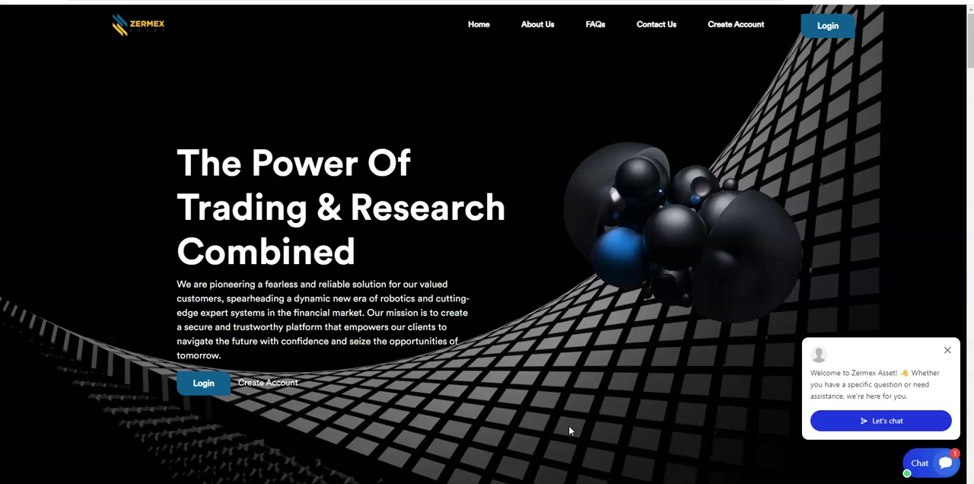
left_click(549, 426)
left_click(765, 424)
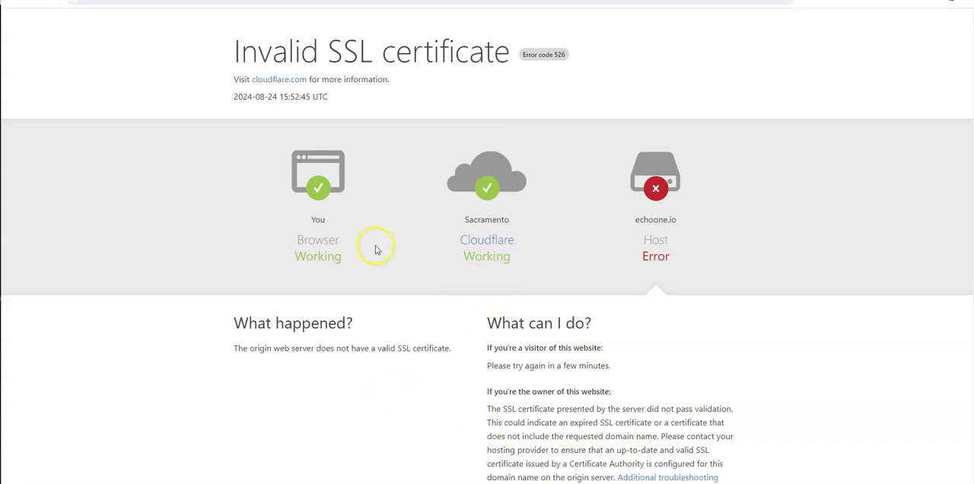
- Find and open the Overdome Official Channel through Telegram's chat search
left_click(666, 452)
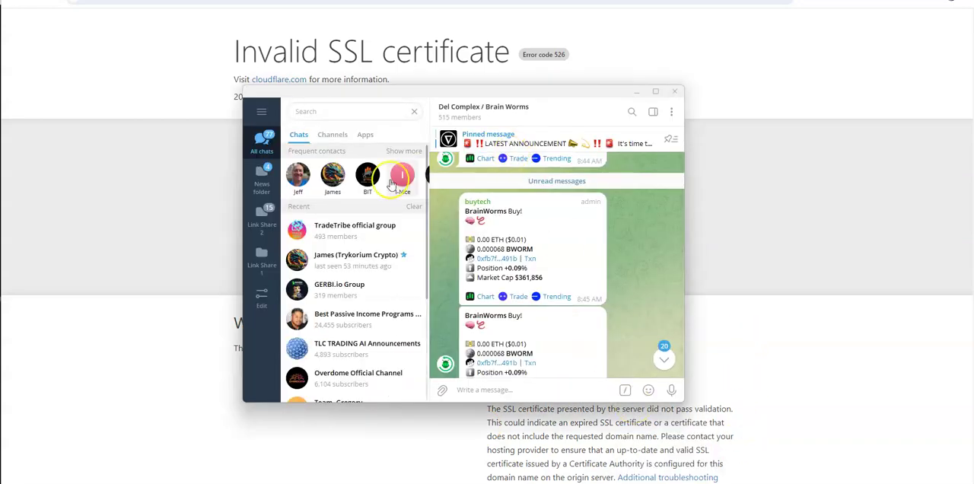
left_click(413, 112)
left_click(342, 111)
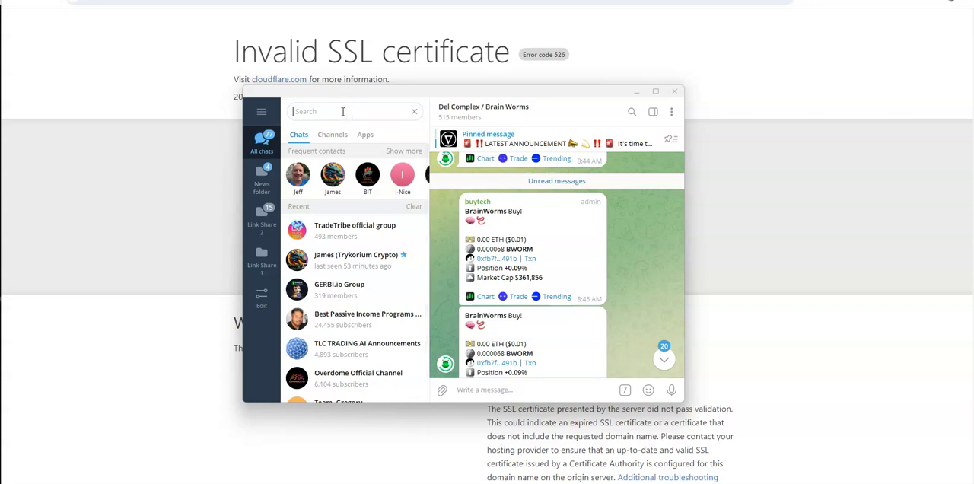
type("over")
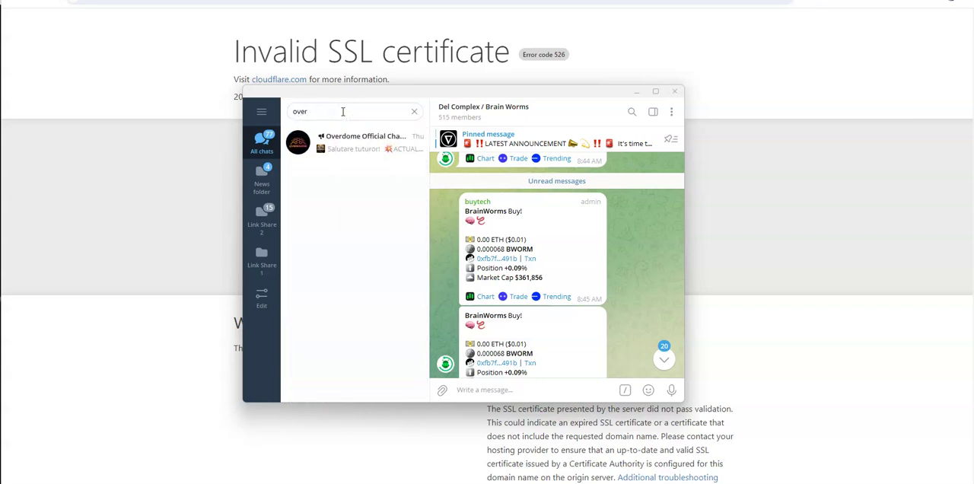
left_click(353, 141)
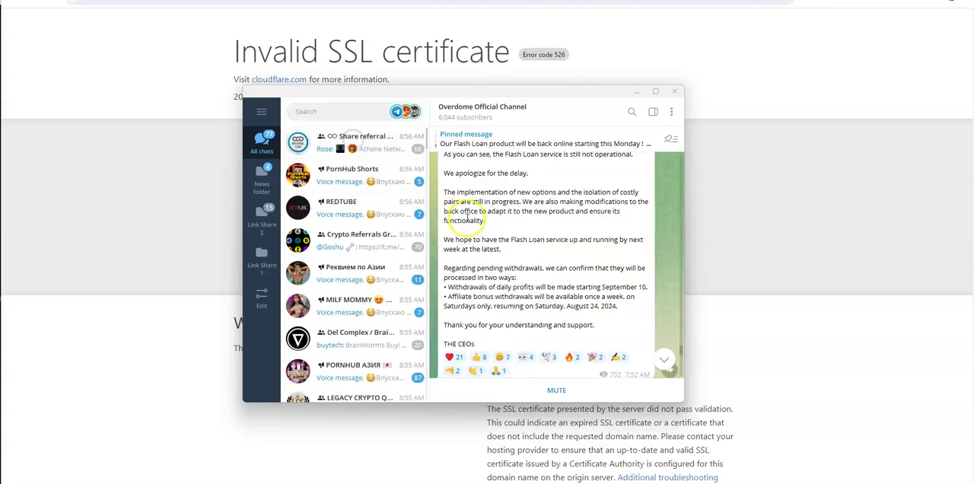
scroll(553, 243, "up", 1)
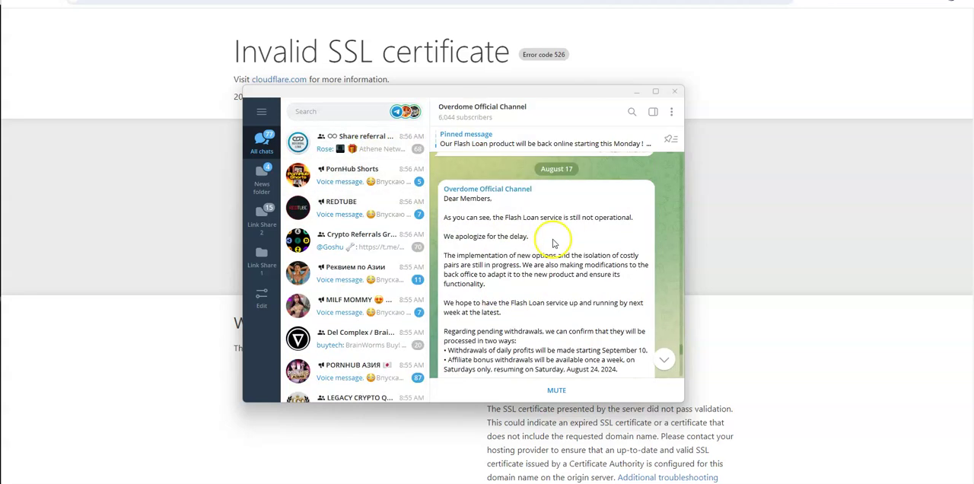
scroll(553, 243, "down", 5)
scroll(553, 243, "down", 5)
scroll(553, 242, "down", 5)
scroll(553, 243, "down", 5)
scroll(553, 242, "down", 3)
scroll(553, 243, "down", 1)
scroll(553, 242, "up", 1)
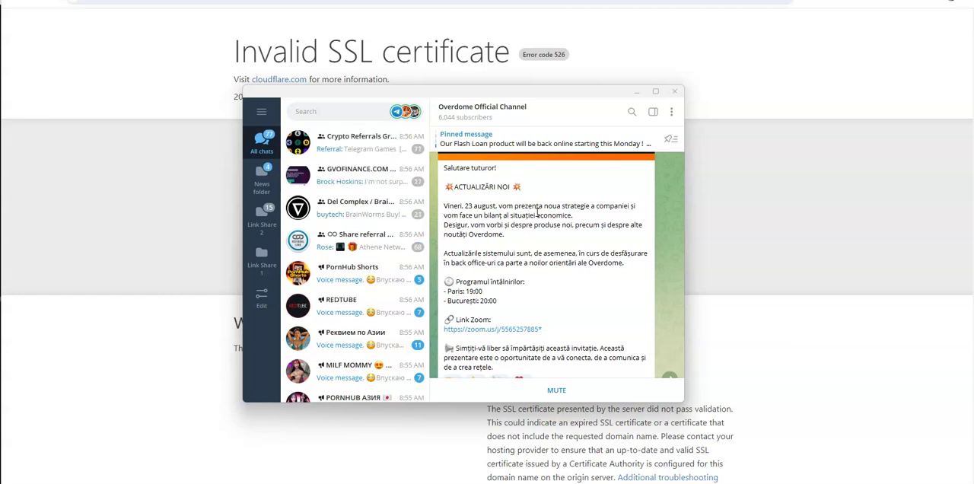
scroll(537, 213, "down", 1)
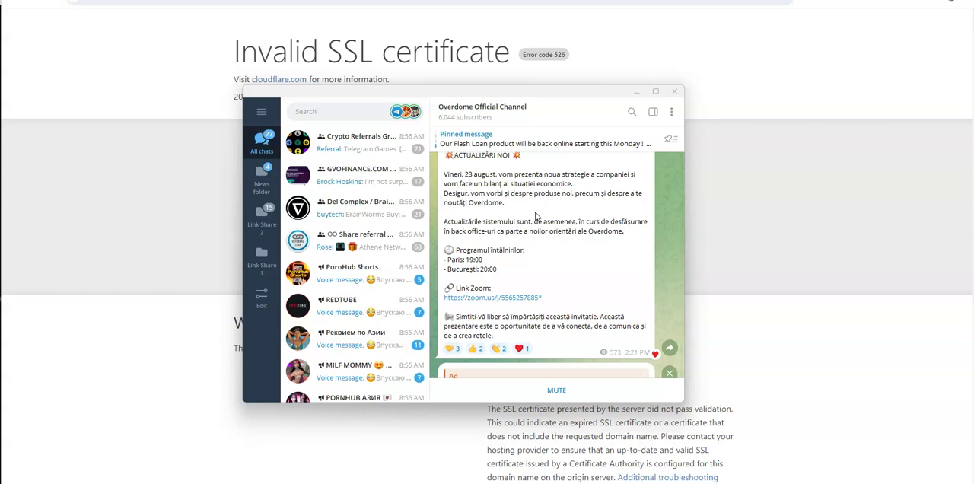
left_click(532, 220)
left_click(512, 249)
scroll(512, 249, "up", 1)
left_click(465, 191)
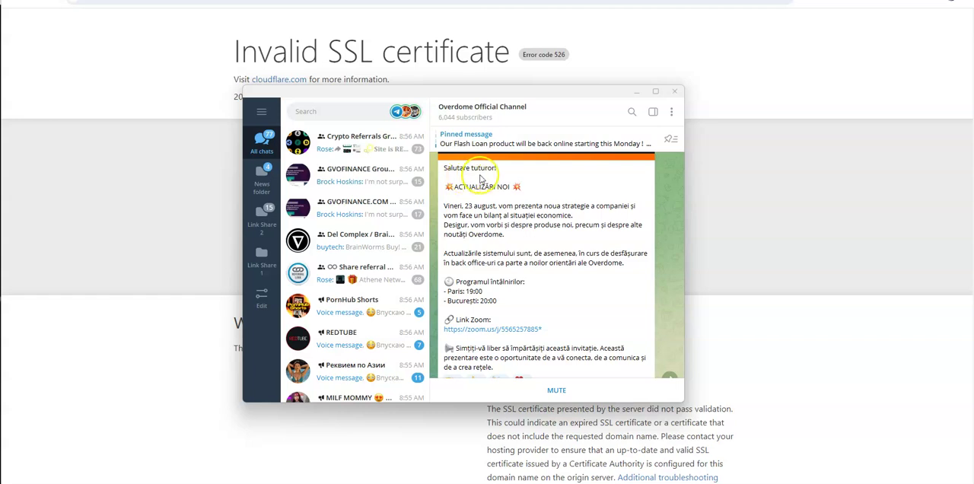
scroll(503, 180, "down", 3)
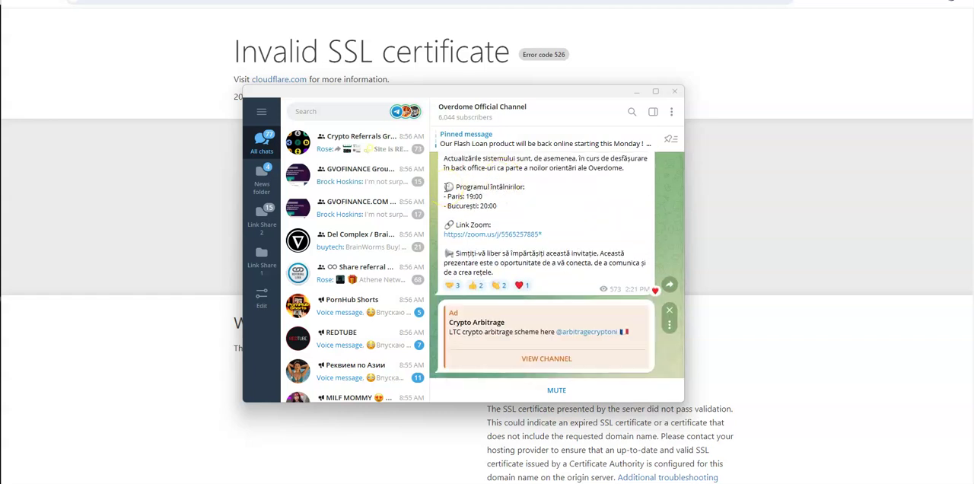
scroll(504, 200, "up", 3)
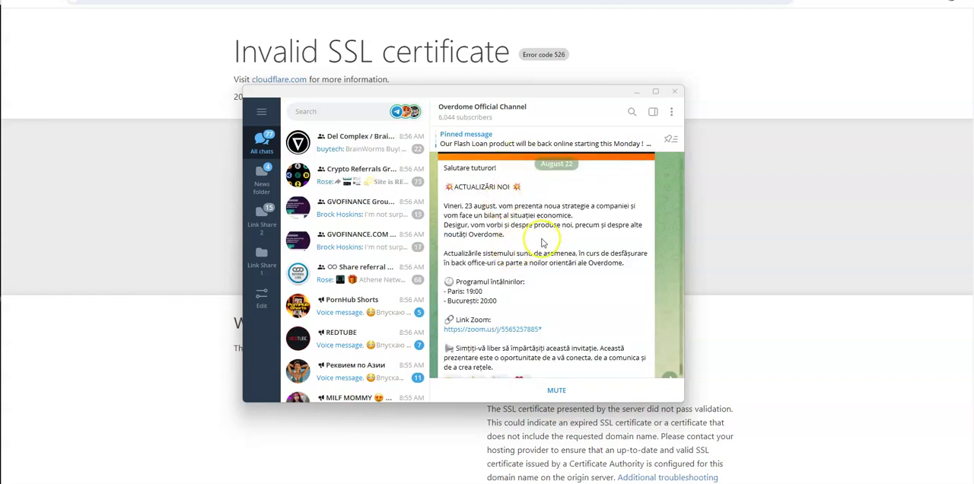
scroll(542, 241, "up", 1)
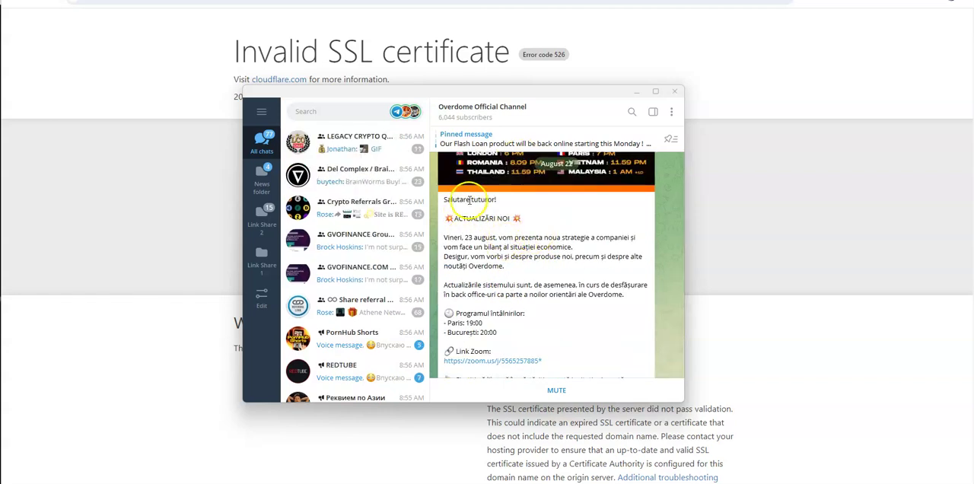
scroll(506, 213, "up", 1)
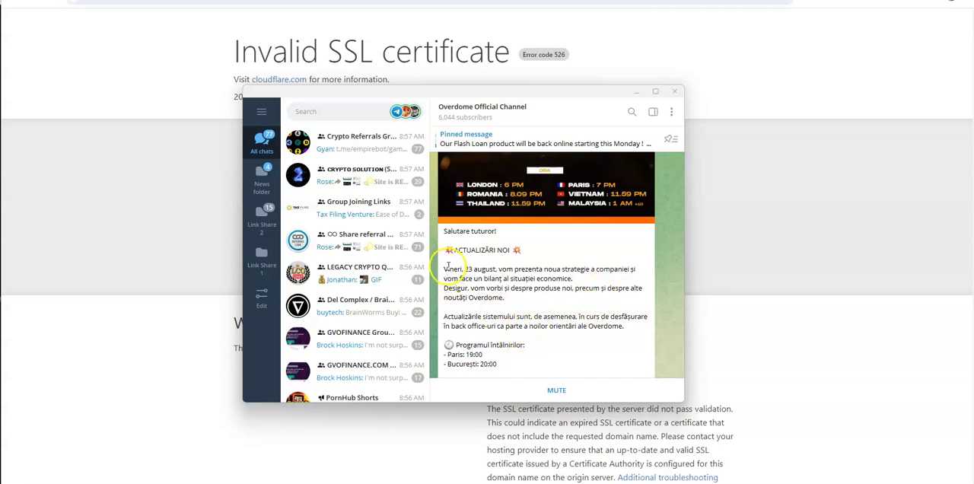
- Copy the two announcement paragraphs starting 'Vineri, 23 august'
mouse_move(442, 269)
left_mouse_down()
mouse_move(514, 269)
mouse_move(640, 328)
left_mouse_up()
right_click(641, 329)
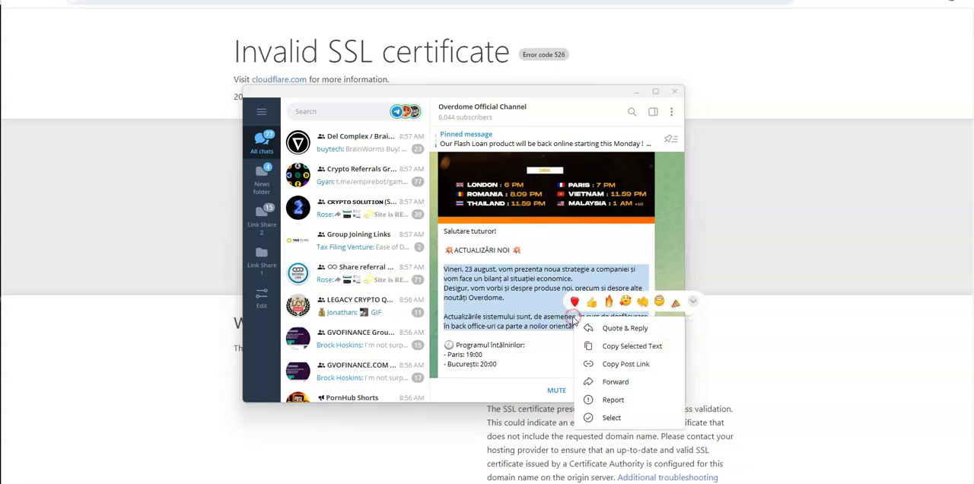
left_click(609, 341)
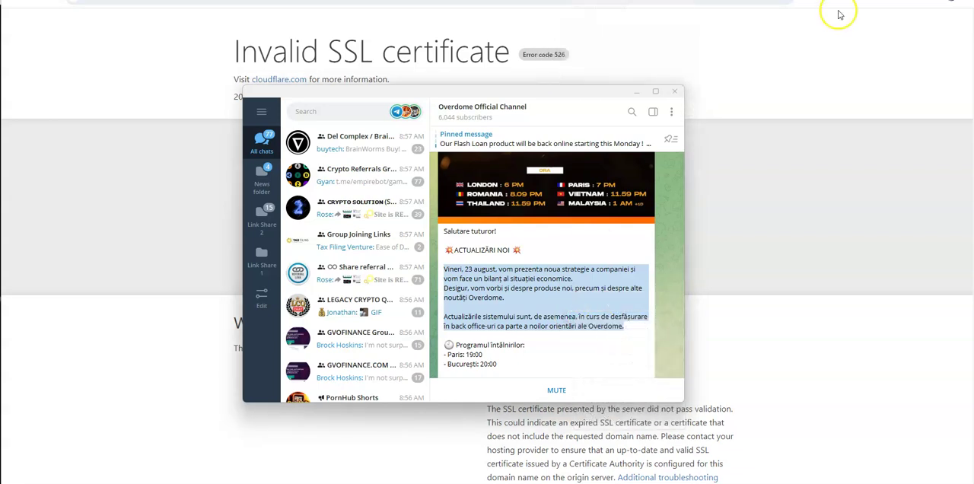
- Search 'translate' in a new tab and paste the Romanian paragraphs into Google Translate
left_click(578, 9)
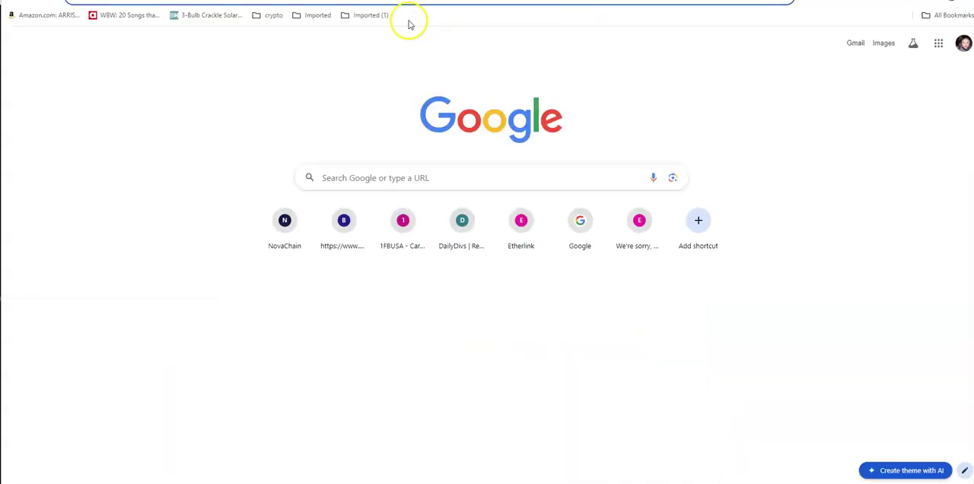
left_click(417, 168)
type("tra")
left_click(397, 199)
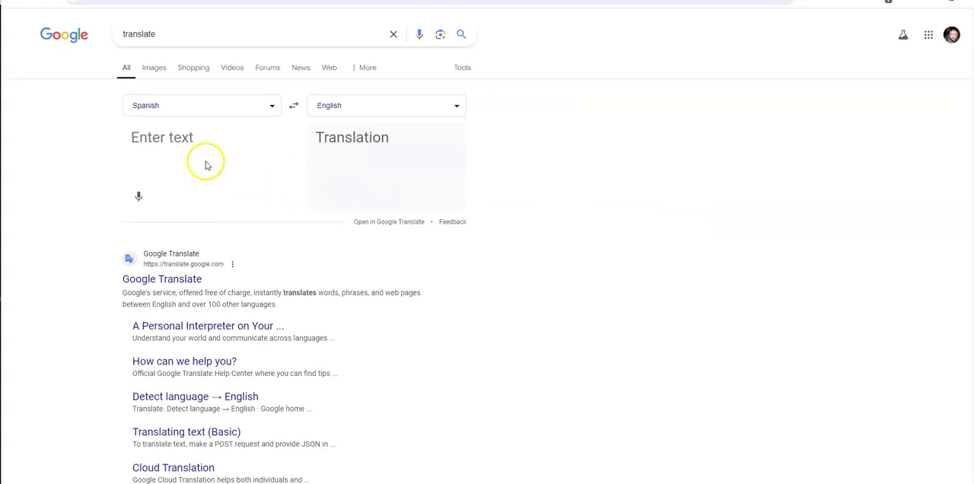
left_click(166, 143)
right_click(166, 143)
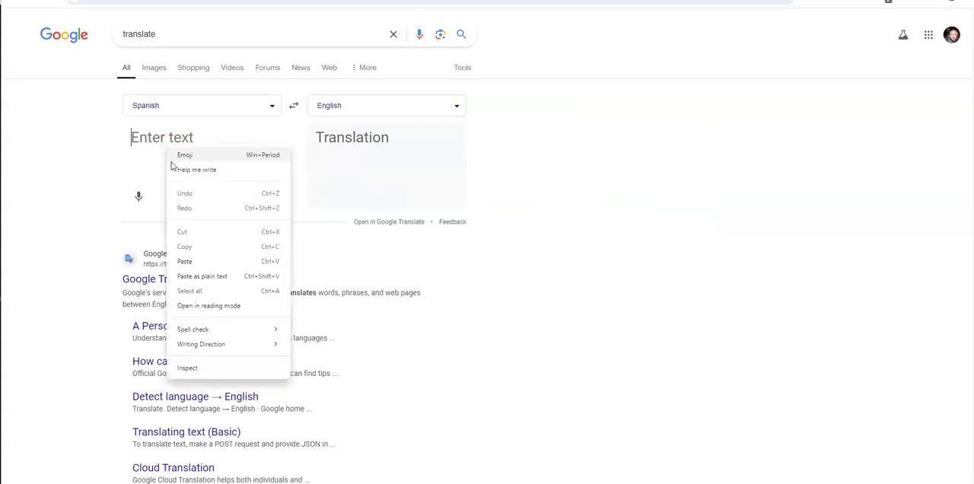
left_click(191, 261)
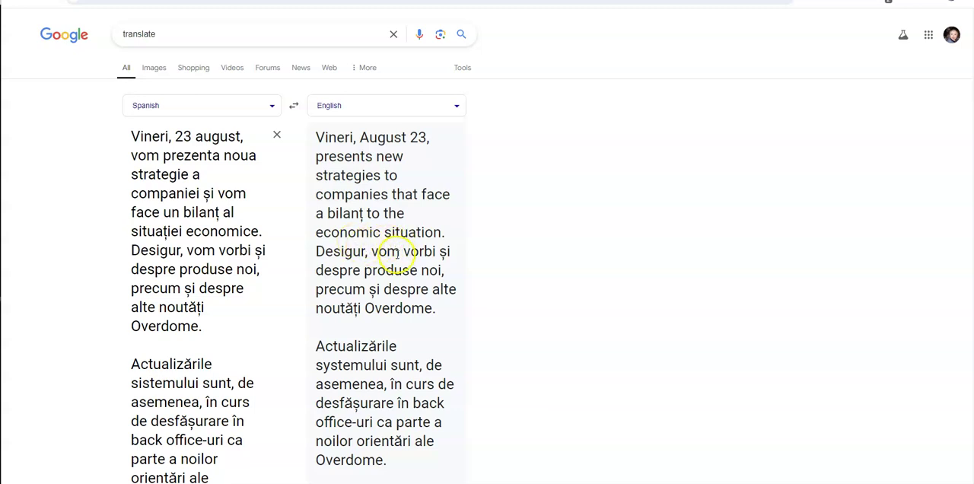
scroll(384, 263, "down", 1)
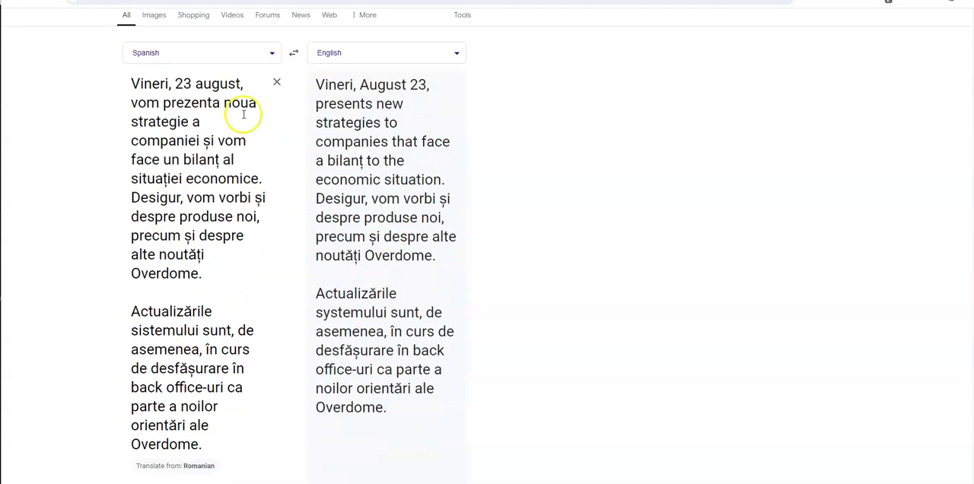
- Change Google Translate's source language from Spanish to Detect language
left_click(271, 53)
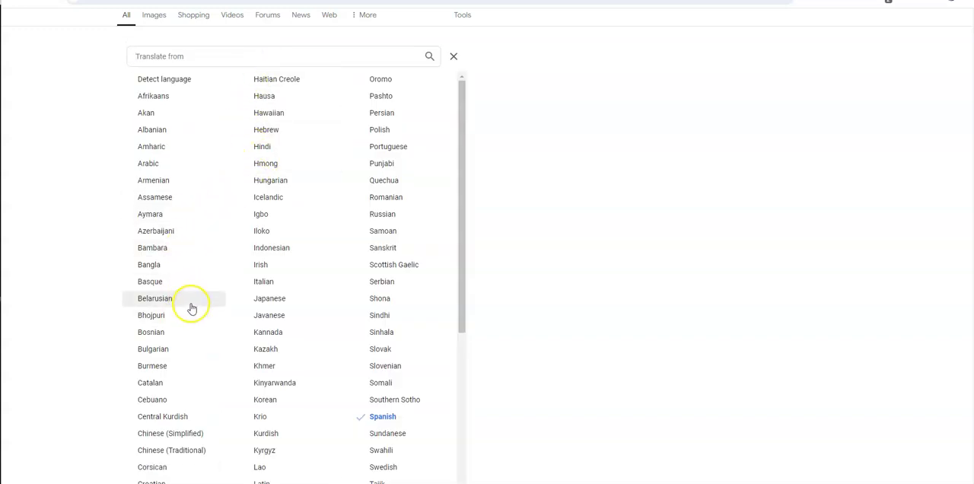
scroll(179, 319, "down", 2)
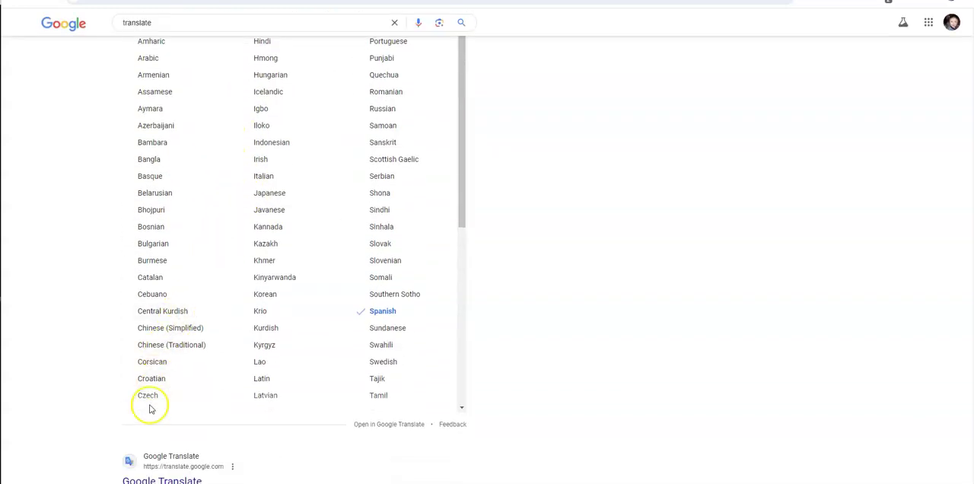
scroll(247, 236, "up", 2)
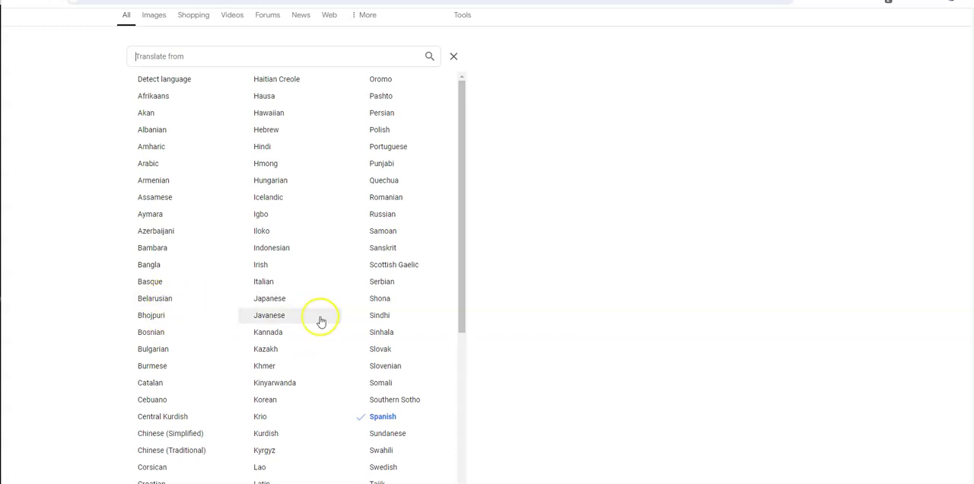
scroll(321, 321, "down", 2)
scroll(321, 321, "down", 1)
scroll(321, 321, "up", 1)
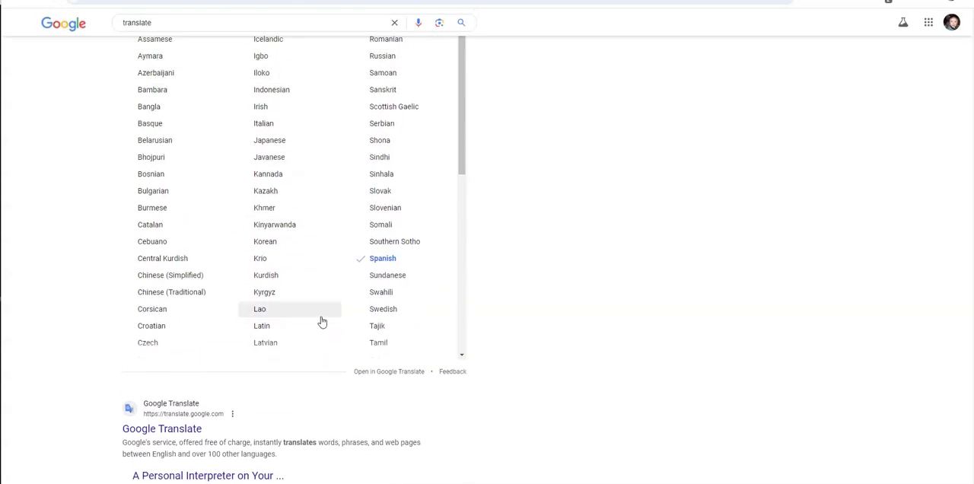
scroll(322, 321, "up", 1)
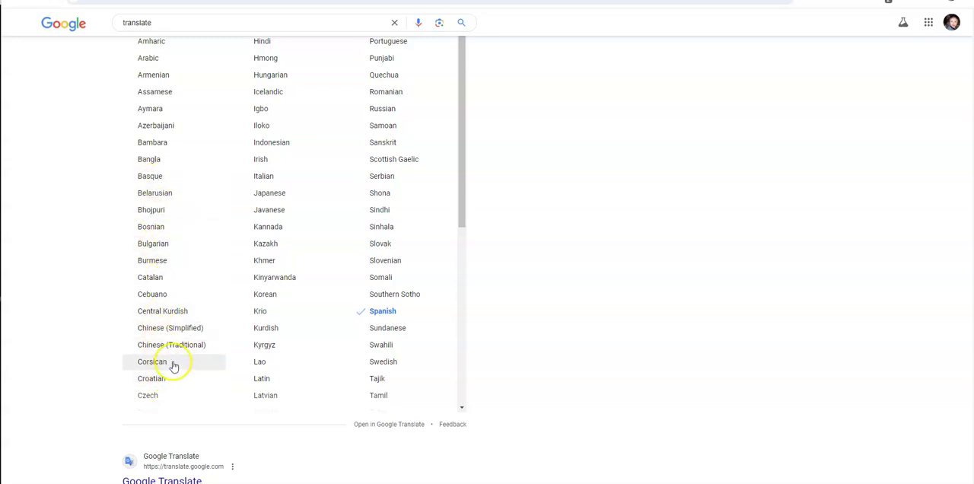
scroll(175, 364, "up", 2)
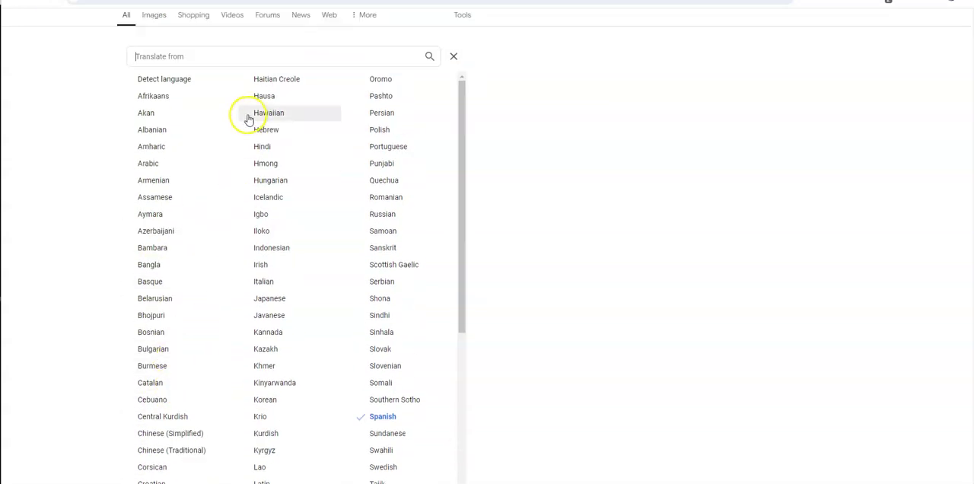
left_click(168, 79)
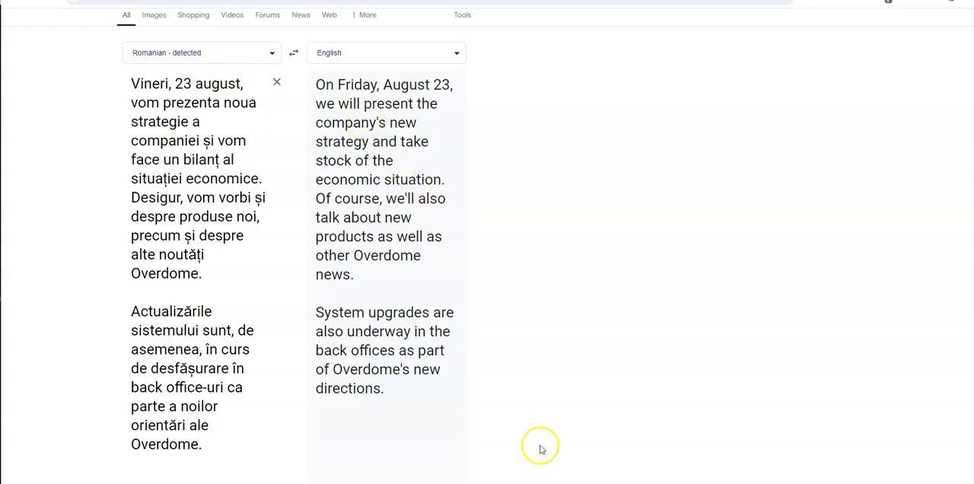
- Open the TLC TRADING AI Announcements channel from Telegram's recent chats and reach the August 23 post
left_click(563, 483)
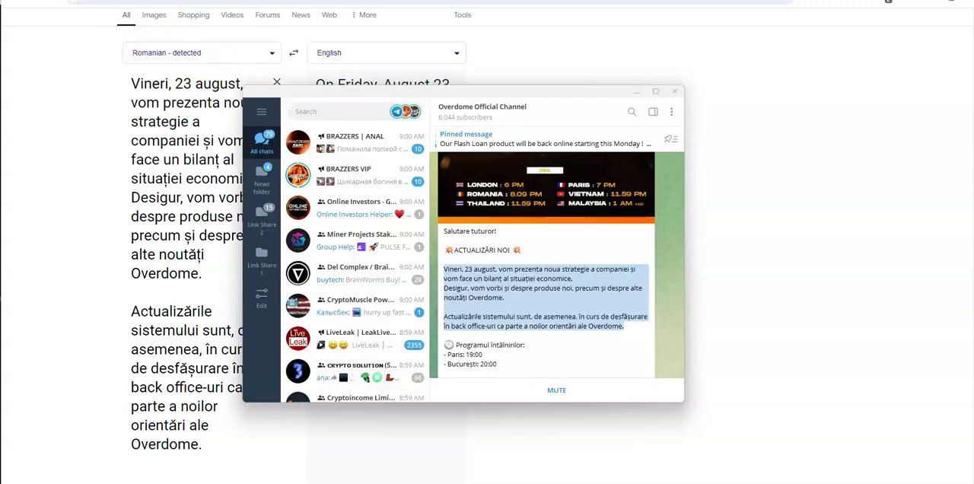
left_click(359, 111)
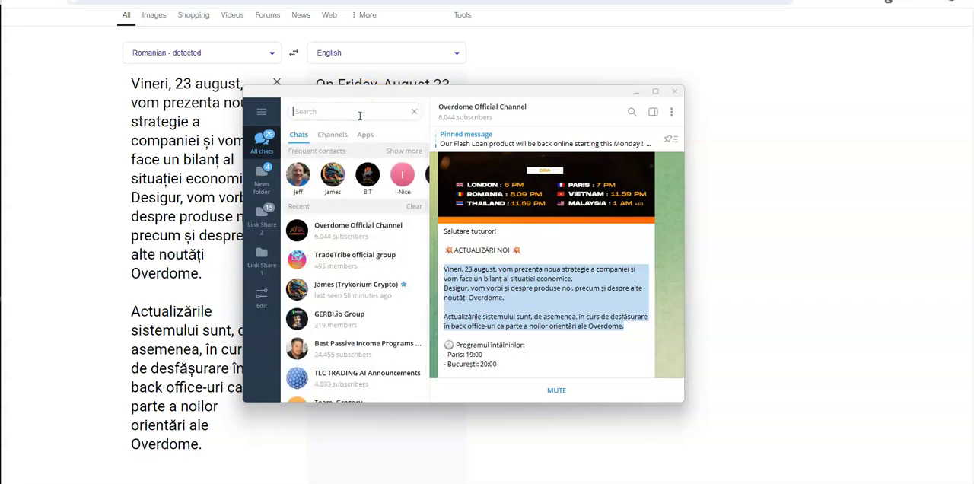
left_click(357, 372)
scroll(535, 242, "up", 2)
scroll(535, 242, "up", 1)
scroll(535, 242, "down", 1)
scroll(535, 242, "down", 3)
scroll(535, 242, "down", 3)
scroll(584, 263, "down", 3)
scroll(585, 265, "down", 2)
scroll(586, 265, "down", 2)
scroll(586, 266, "down", 2)
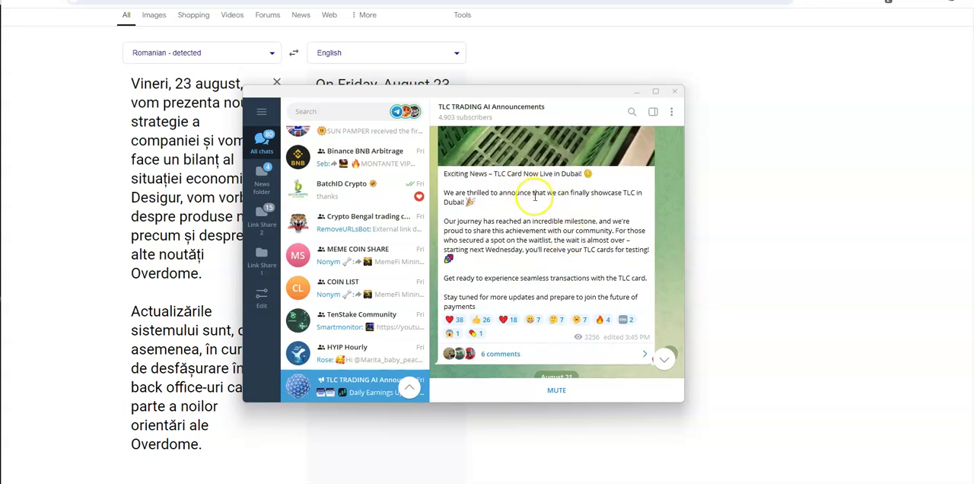
scroll(551, 228, "down", 2)
scroll(551, 225, "down", 2)
scroll(548, 219, "down", 3)
scroll(549, 219, "down", 4)
scroll(548, 228, "down", 1)
scroll(548, 232, "down", 3)
scroll(548, 234, "down", 3)
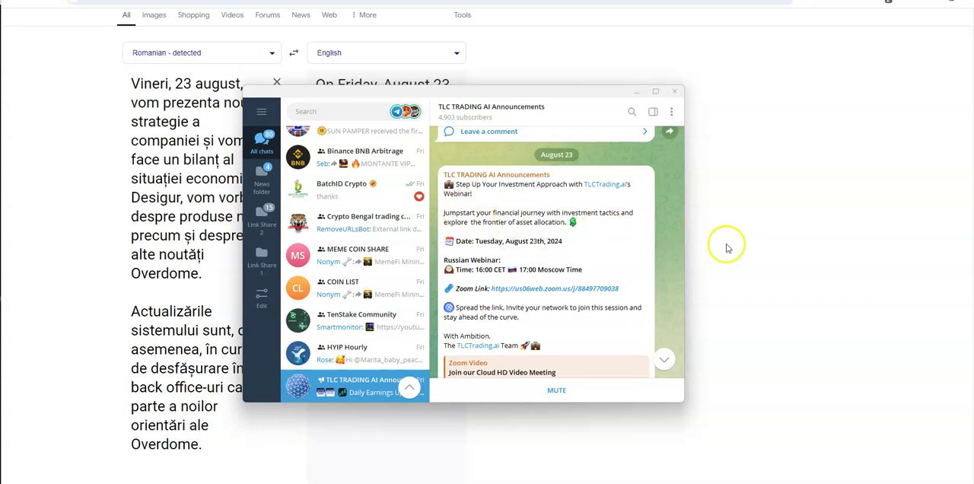
- Bring the Notepad referral-links file forward and scroll down to the Qantigo entry
left_click(578, 450)
scroll(615, 228, "up", 5)
scroll(616, 235, "up", 3)
scroll(616, 235, "up", 5)
scroll(616, 235, "up", 4)
scroll(616, 235, "up", 2)
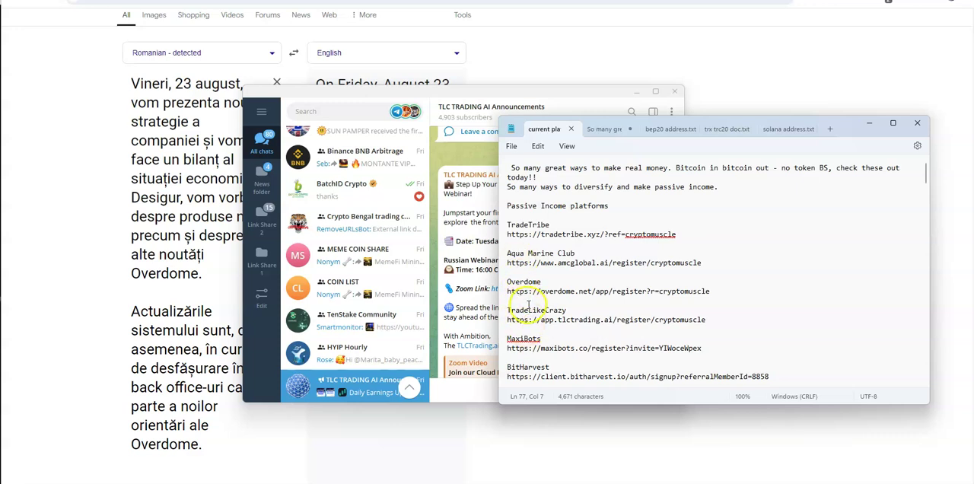
scroll(532, 304, "down", 2)
scroll(536, 302, "down", 1)
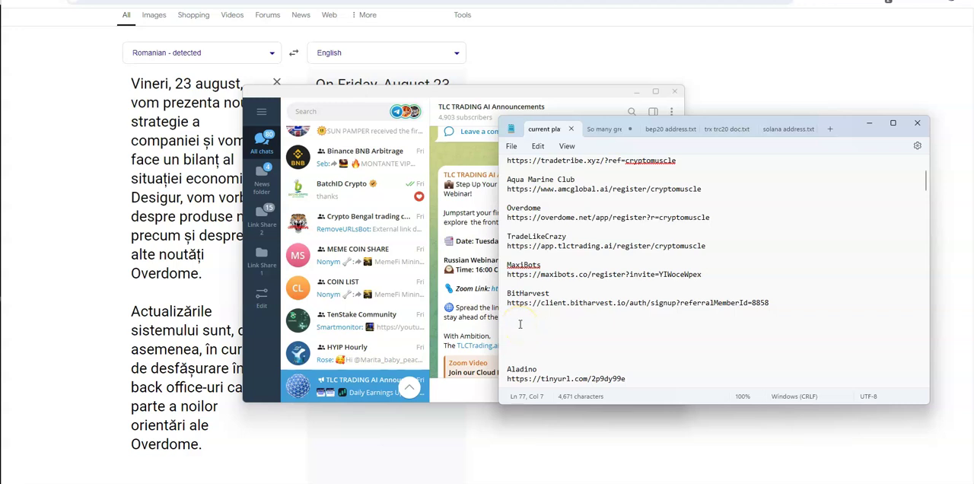
scroll(519, 325, "down", 4)
scroll(525, 304, "down", 5)
scroll(534, 284, "down", 3)
scroll(534, 202, "down", 2)
scroll(533, 199, "down", 3)
scroll(533, 199, "up", 3)
scroll(528, 237, "down", 1)
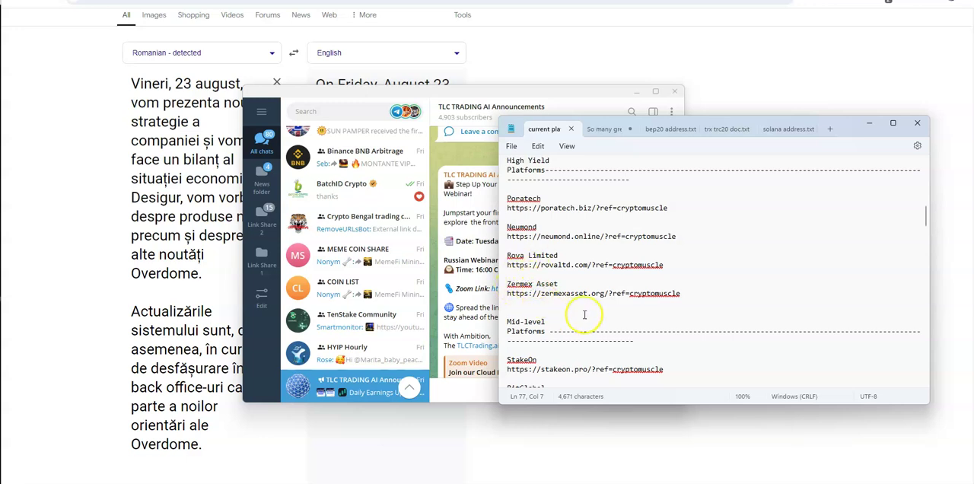
scroll(584, 315, "down", 2)
scroll(584, 318, "down", 1)
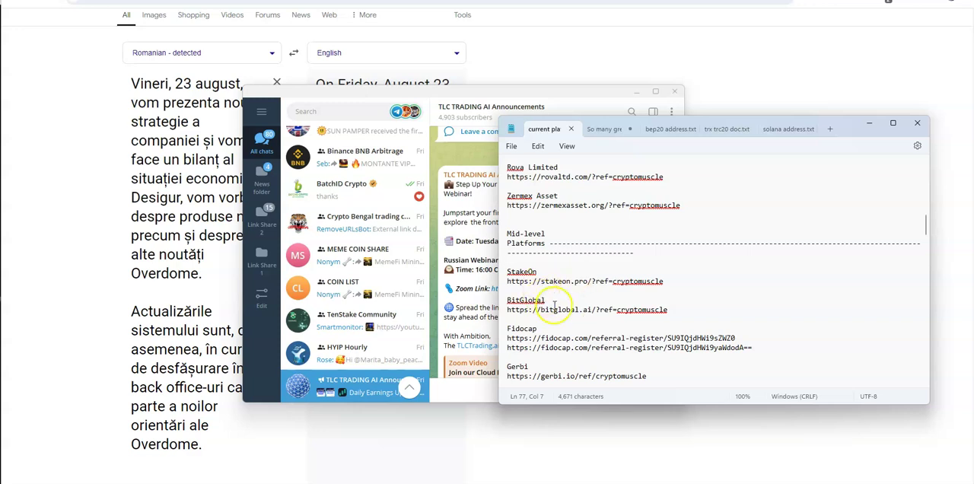
scroll(553, 308, "down", 2)
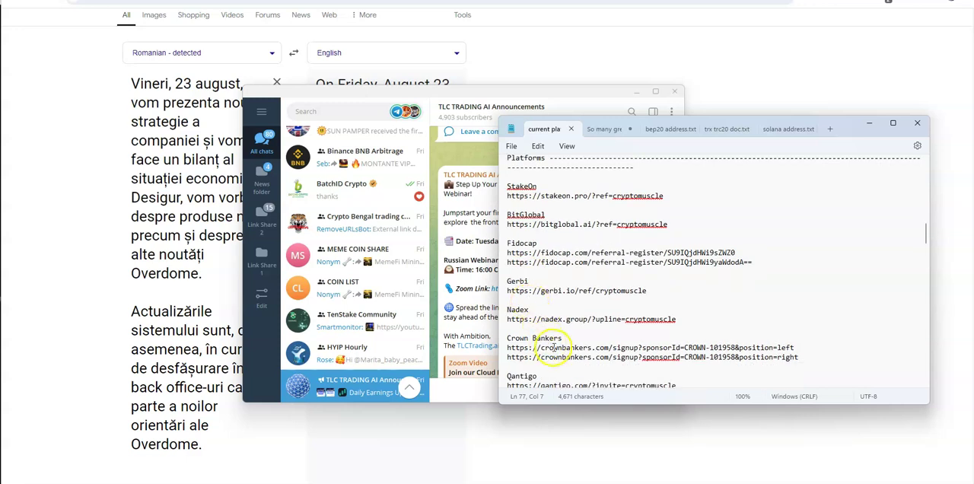
scroll(555, 304, "down", 2)
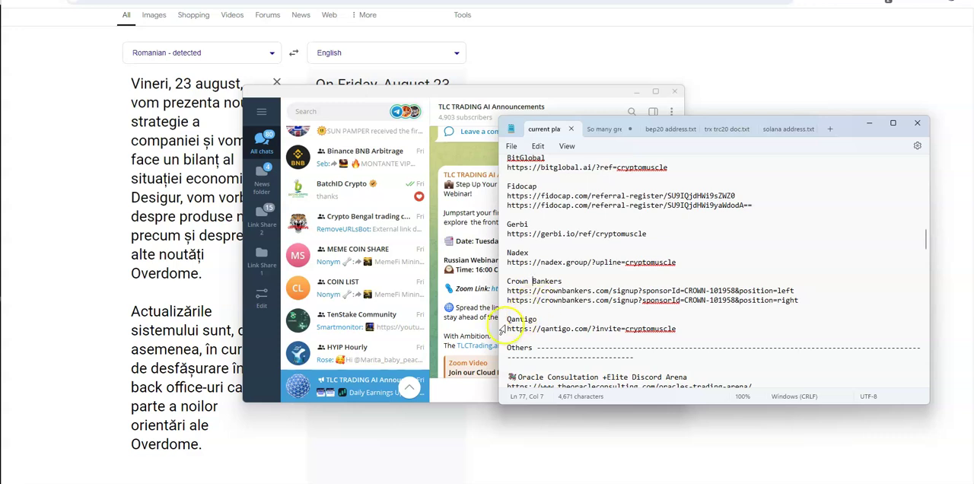
- Delete the Qantigo name and referral URL lines, leaving a blank line before Others
left_click_drag(508, 321, 671, 338)
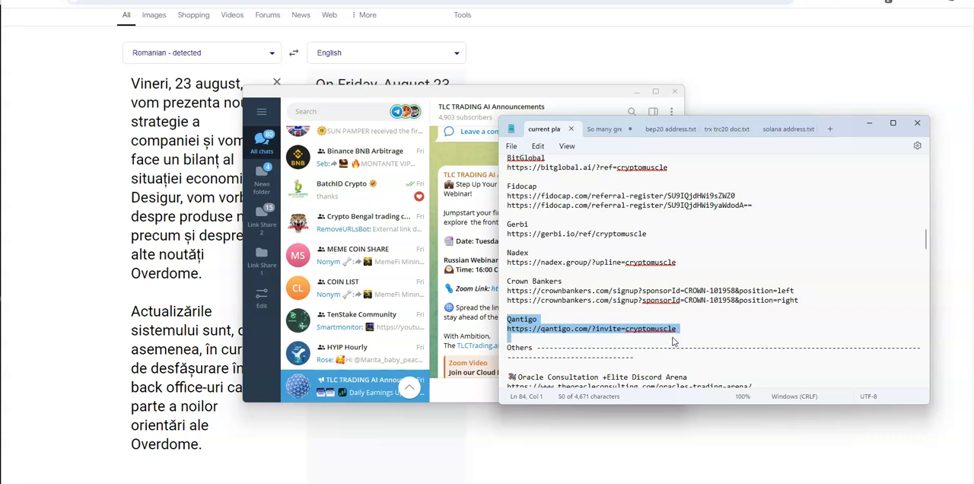
key("Delete")
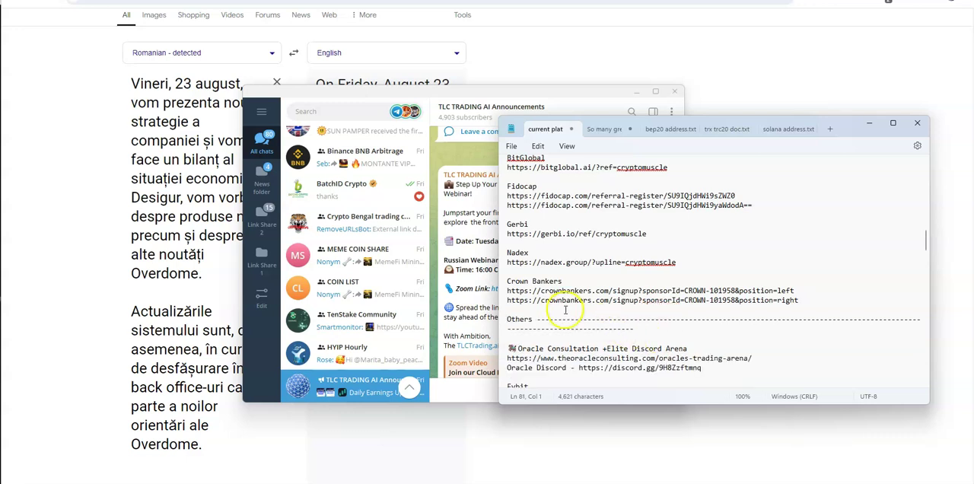
key("Return")
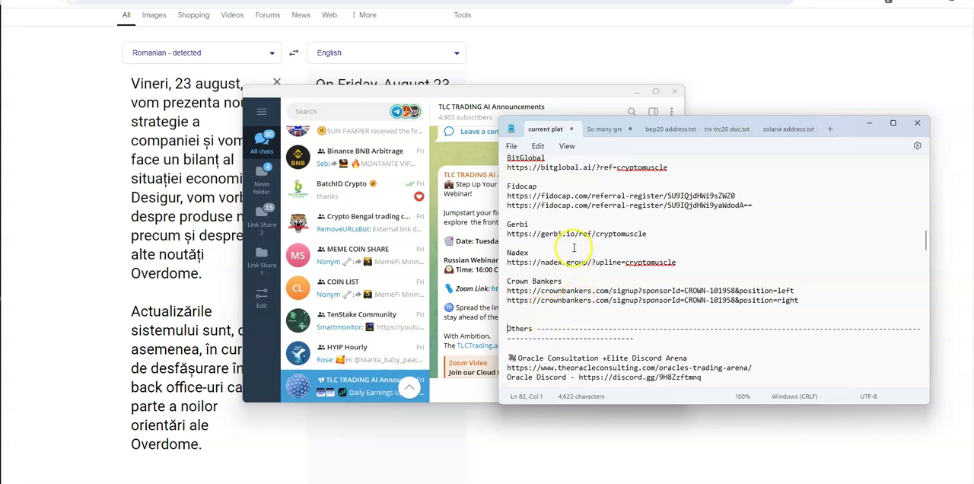
scroll(578, 260, "down", 3)
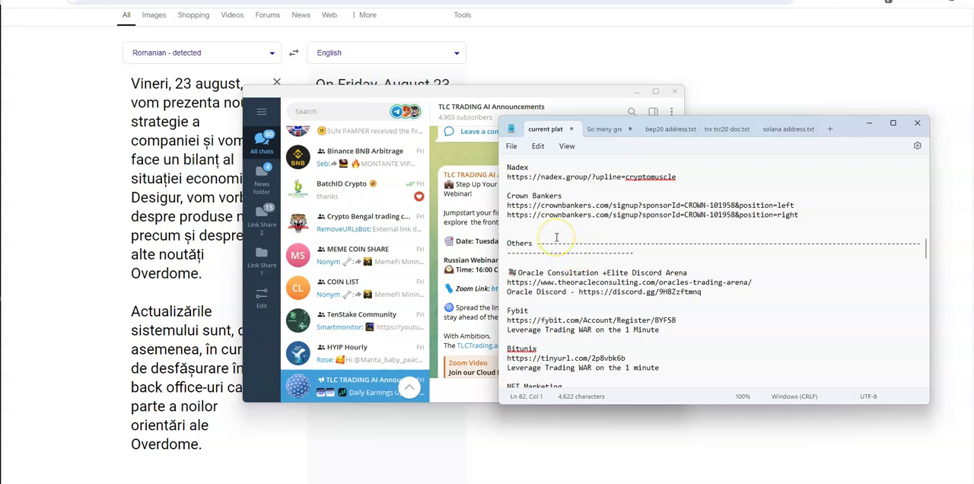
scroll(556, 237, "up", 1)
scroll(557, 239, "up", 2)
scroll(558, 241, "up", 3)
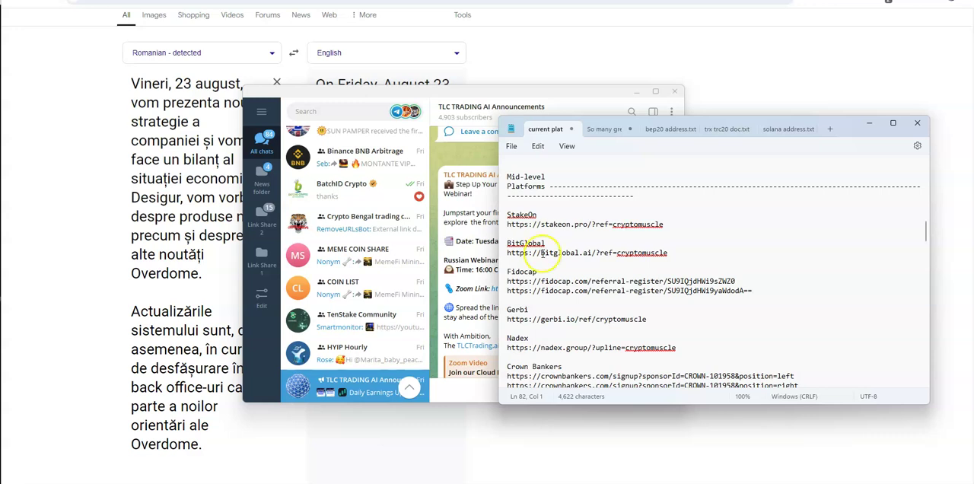
scroll(462, 275, "down", 3)
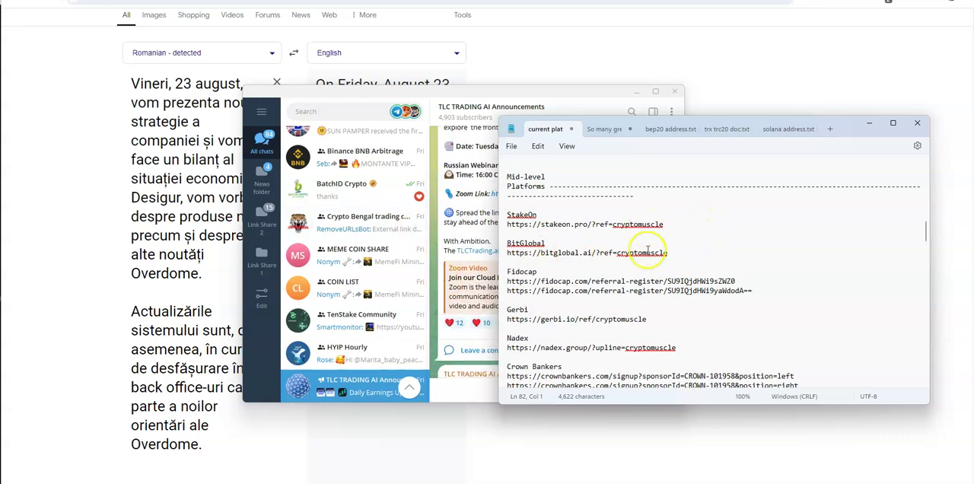
scroll(631, 232, "up", 3)
left_click(417, 93)
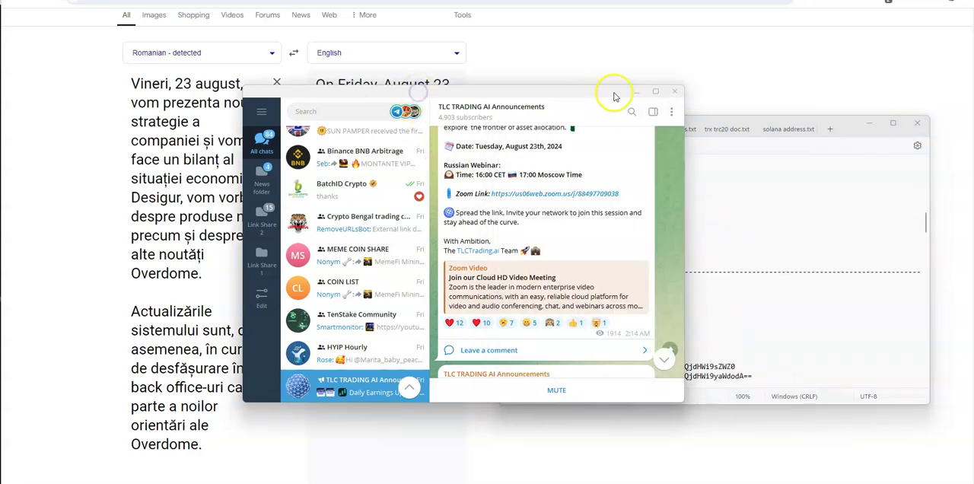